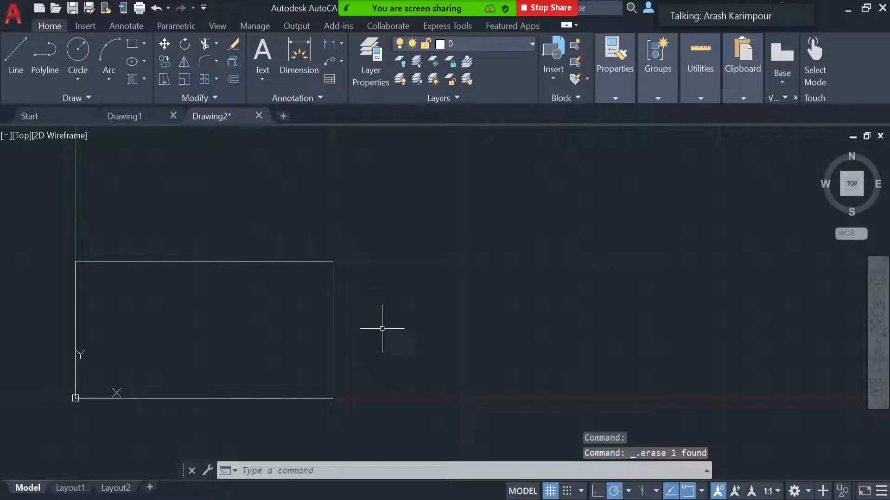
click(333, 344)
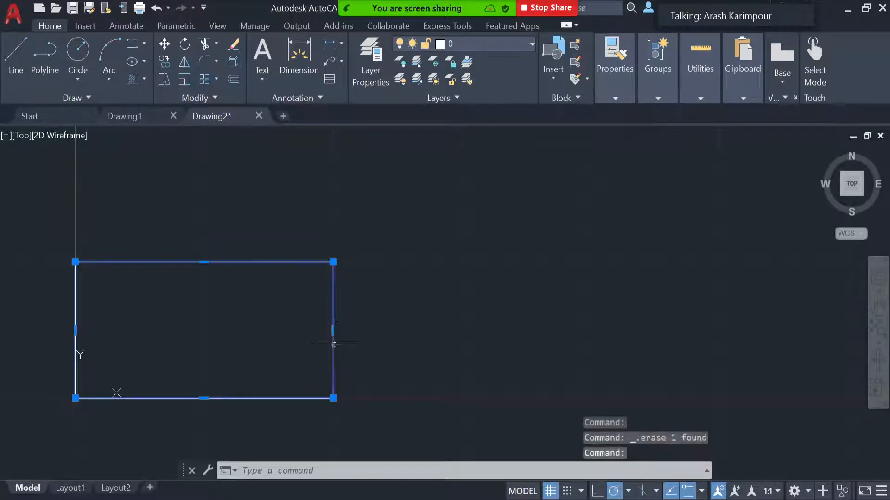
click(442, 343)
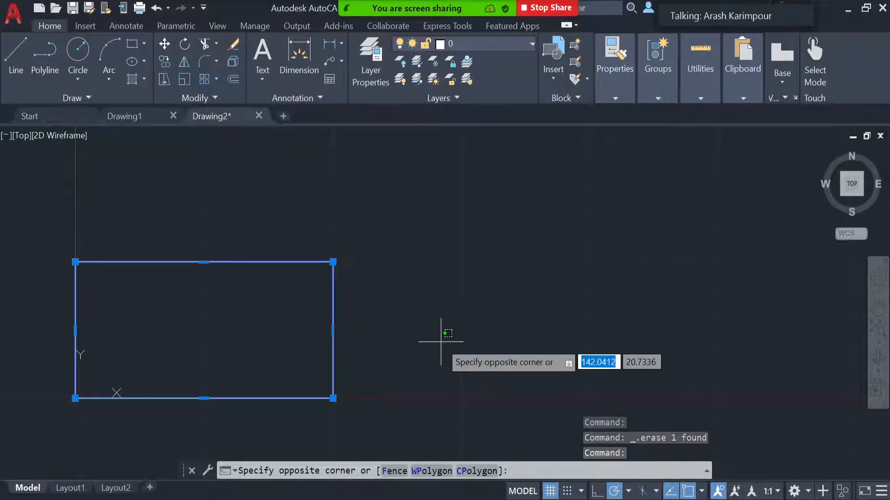
key(Escape)
key(Escape)
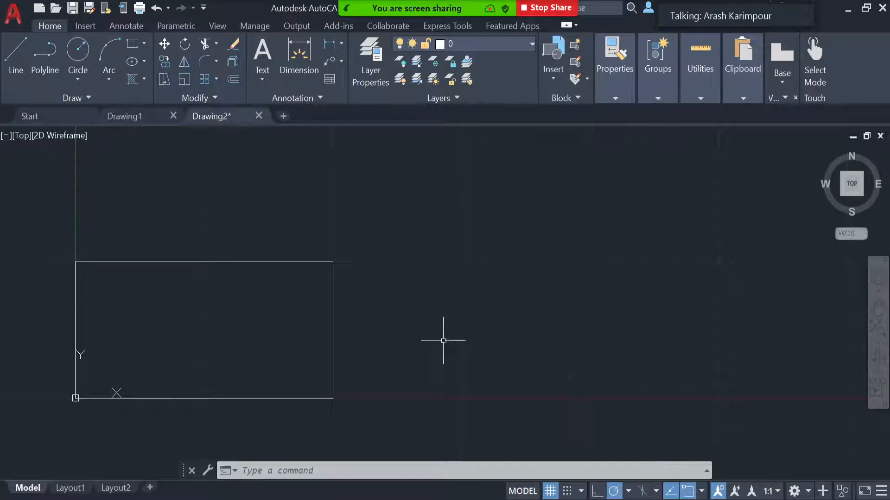
- Move the UCS origin to the rectangle's upper-right corner, keeping the X axis horizontal and the Y axis vertical
click(405, 473)
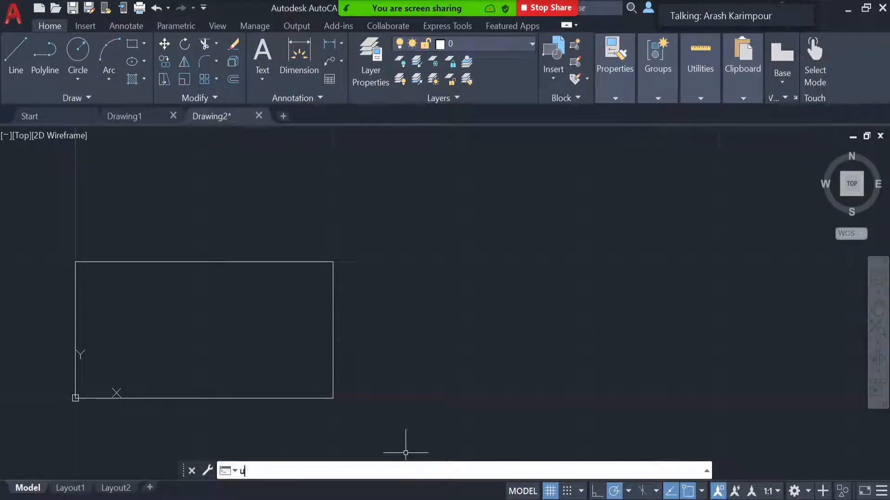
key(Return)
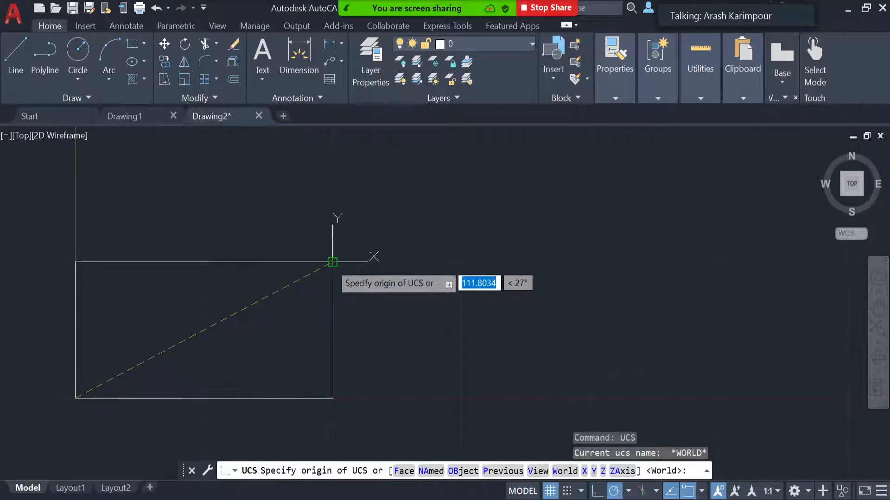
click(332, 262)
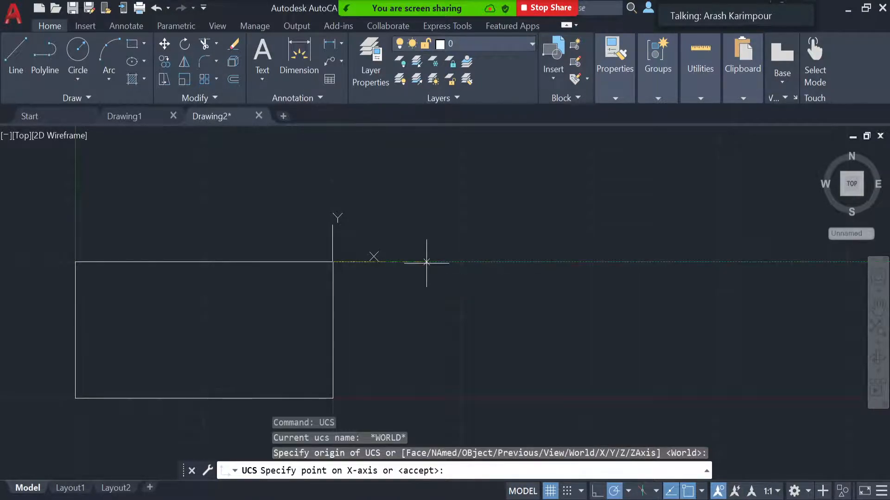
click(423, 261)
click(332, 163)
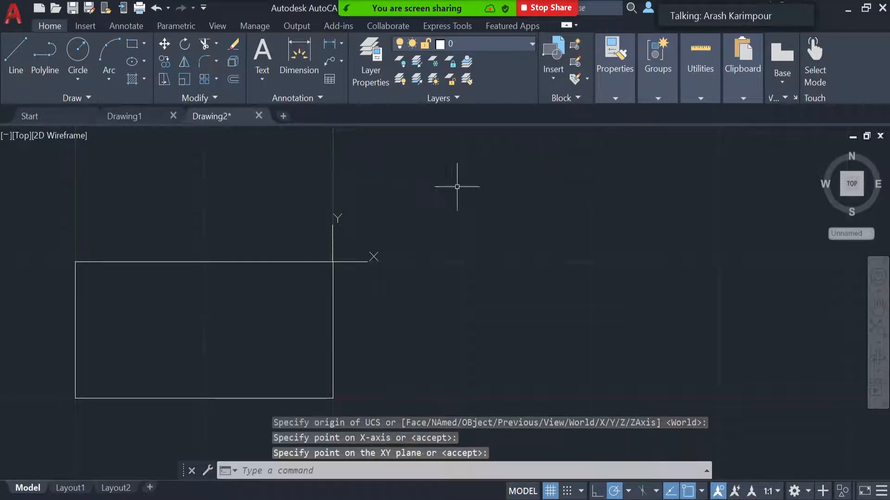
- Draw a line 50 units long at 30° from the rectangle's upper-right corner
click(19, 52)
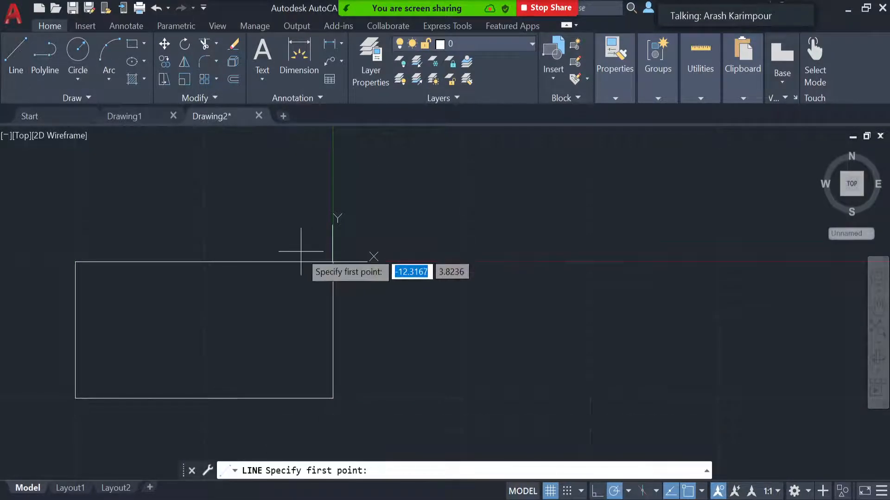
click(332, 262)
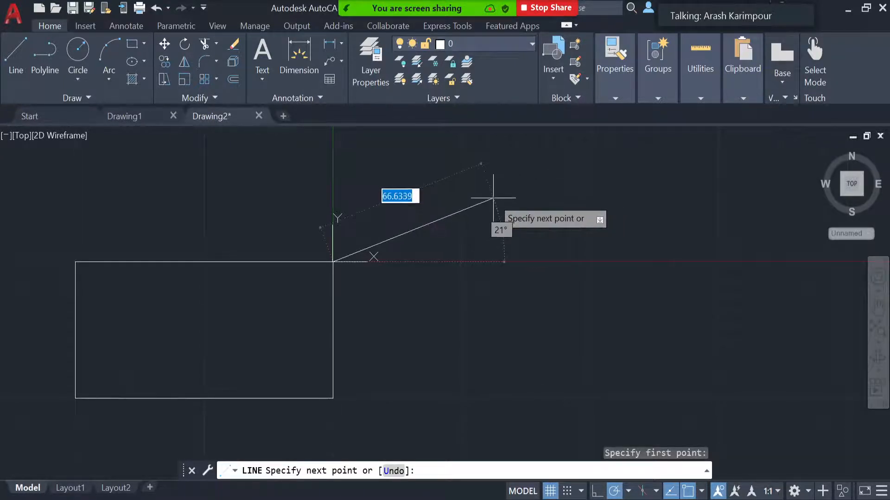
text(50)
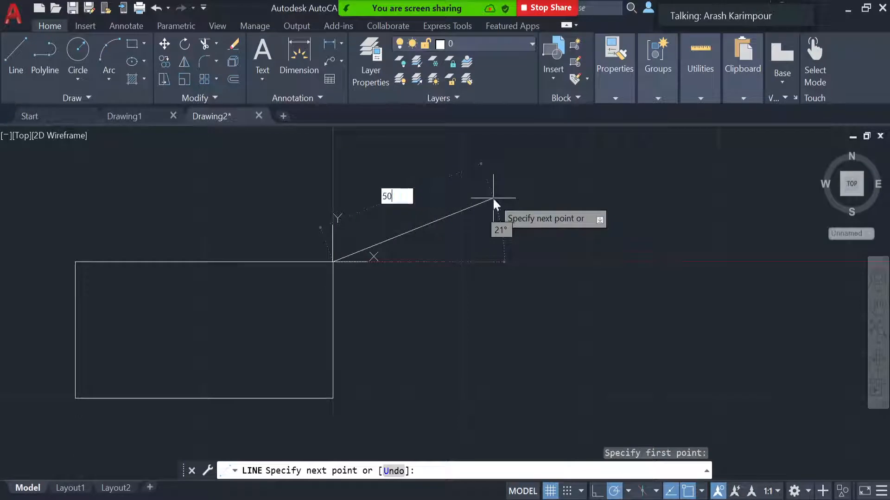
key(Tab)
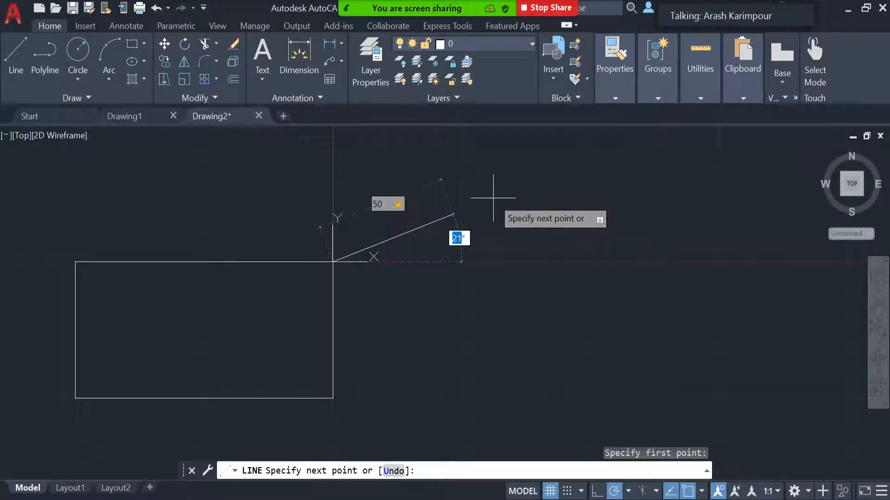
text(30)
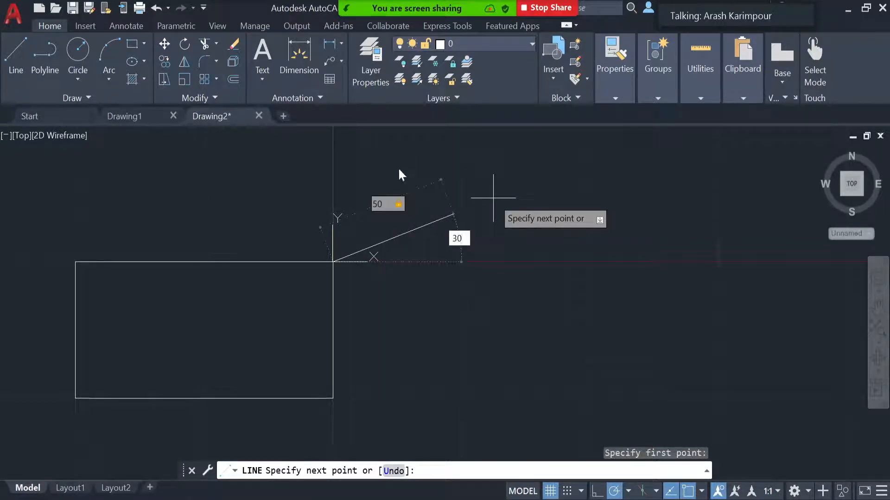
key(Return)
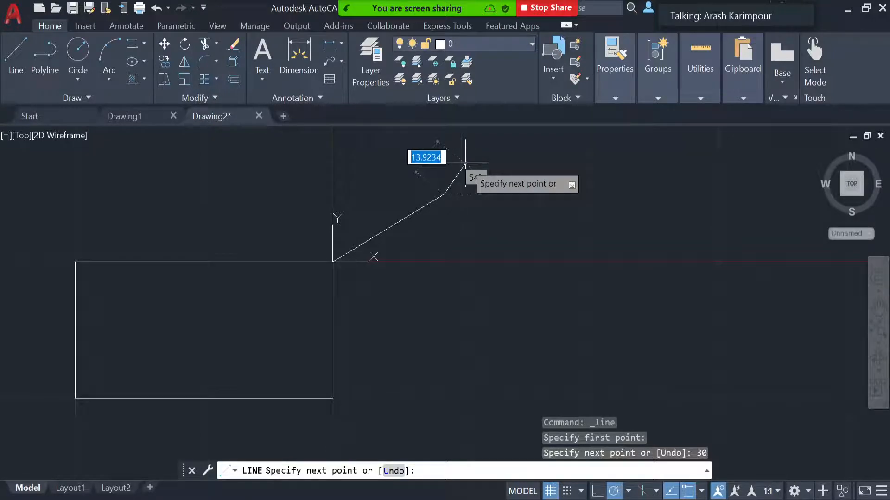
key(Return)
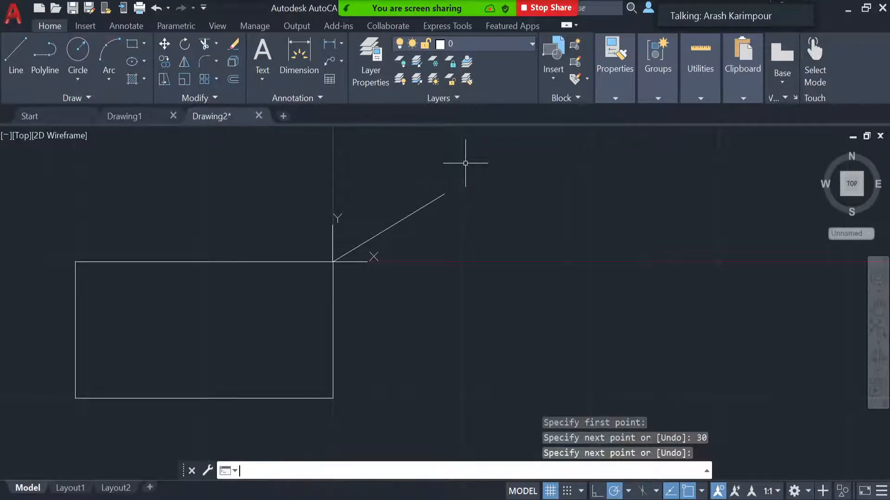
- Undo the angled line and the UCS relocation
click(428, 203)
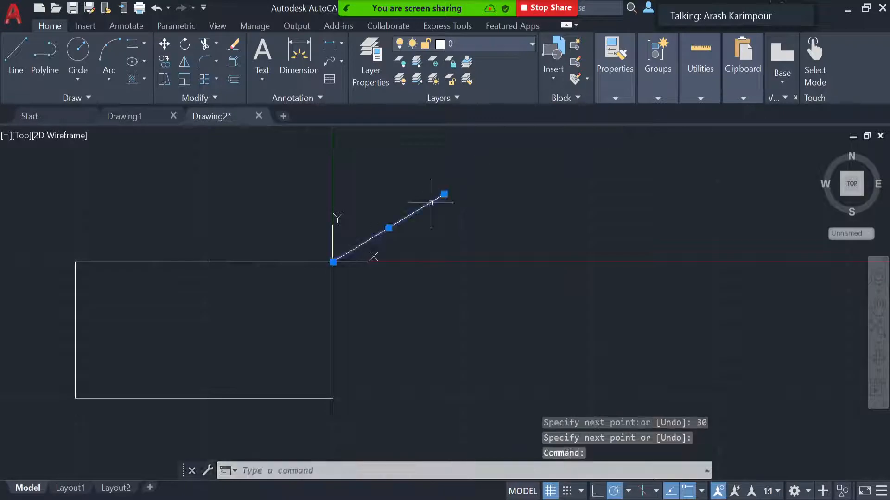
key(ctrl+z)
key(ctrl+z)
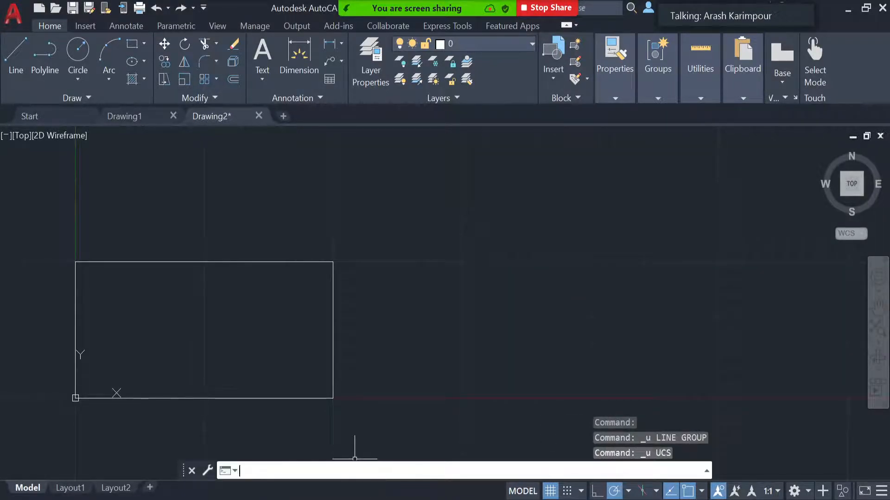
- Define a UCS with its origin at the rectangle's upper-right corner and its X axis rotated 30°
text(ucs)
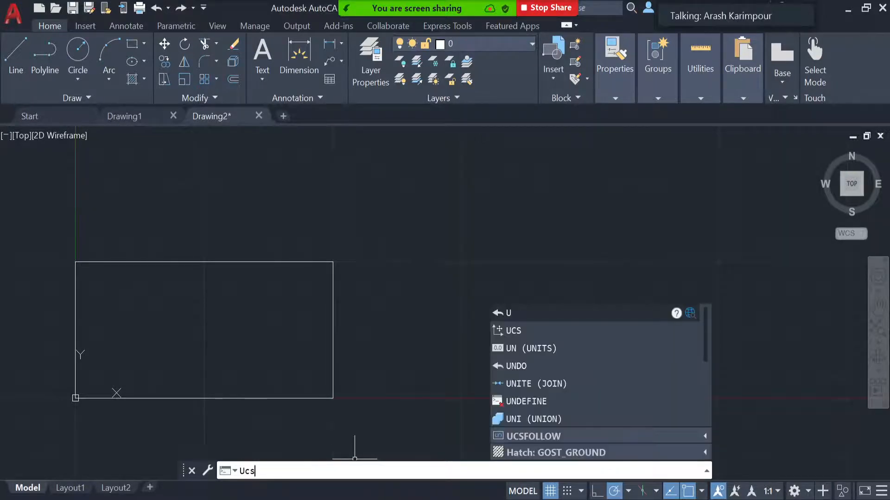
key(Return)
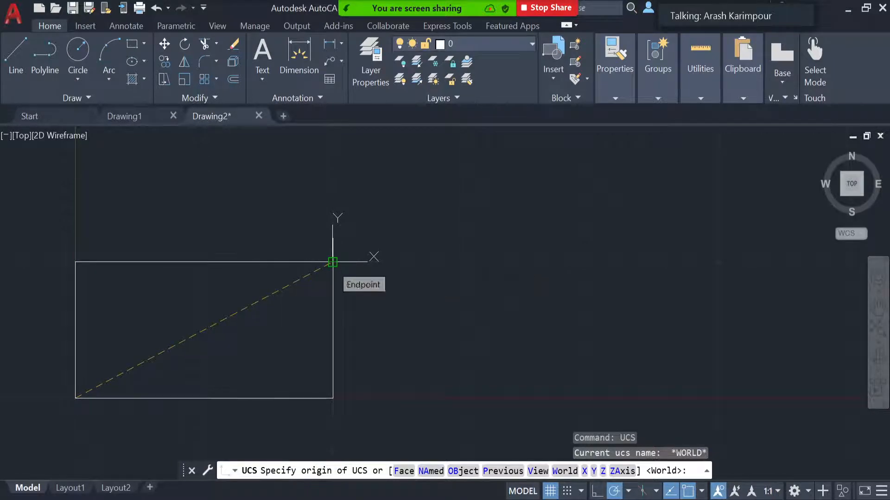
click(333, 262)
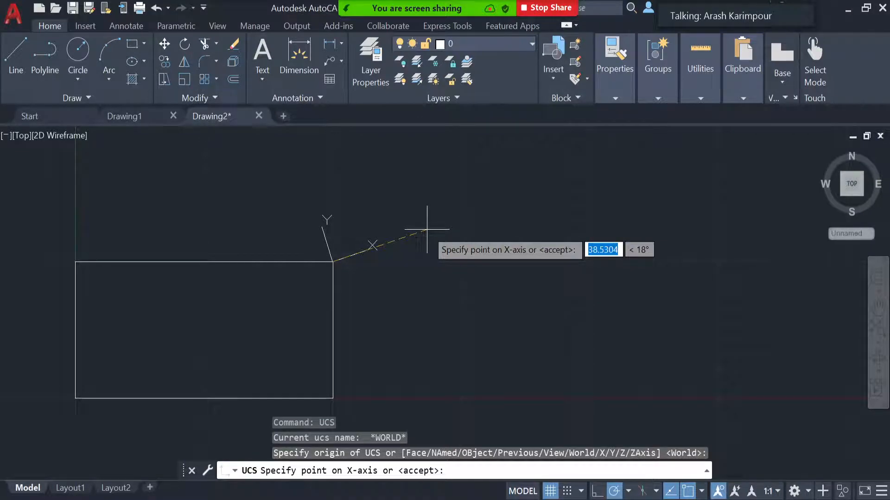
key(Tab)
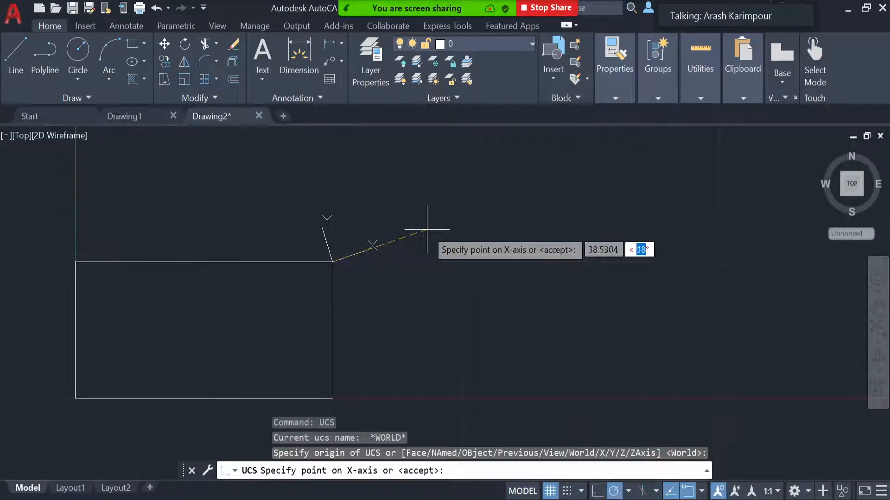
text(30)
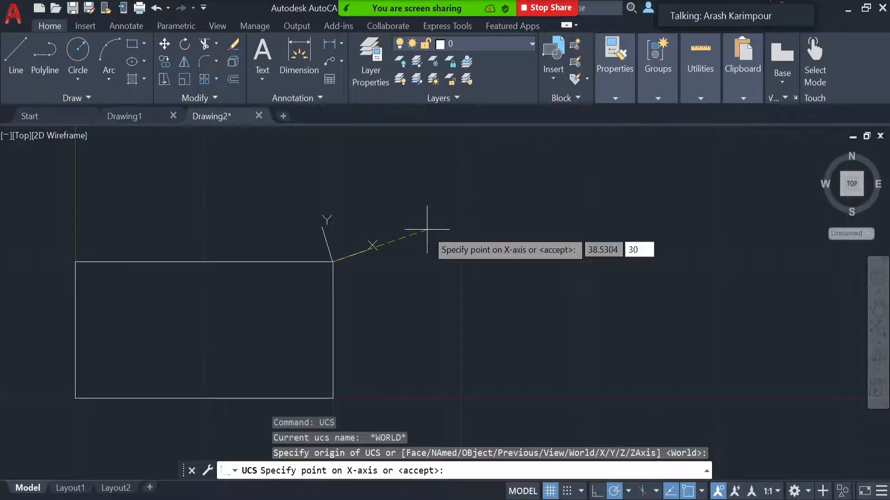
key(Return)
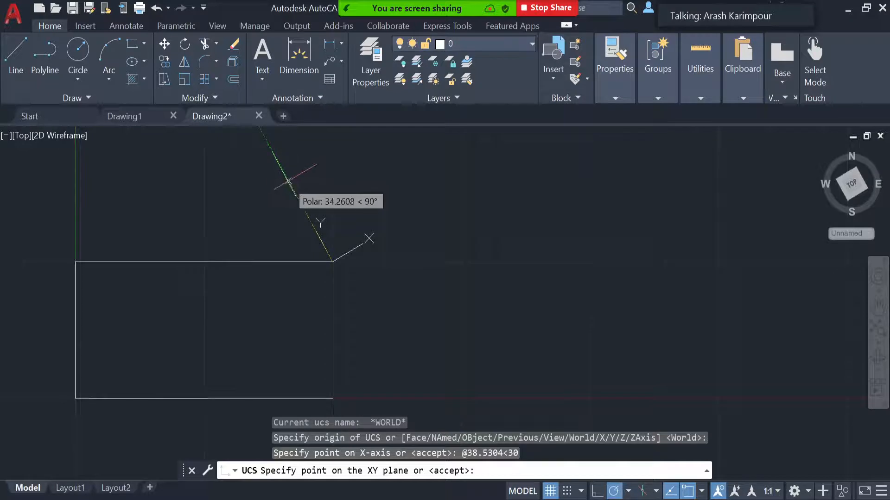
click(289, 182)
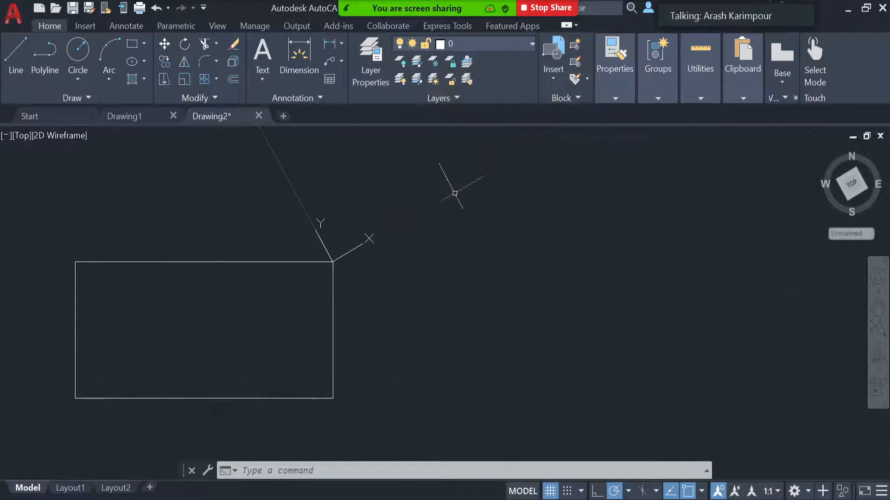
- Draw a rectangle about 71 by 41 units aligned to the rotated UCS, above and right of the original rectangle
scroll(455, 193, down, 4)
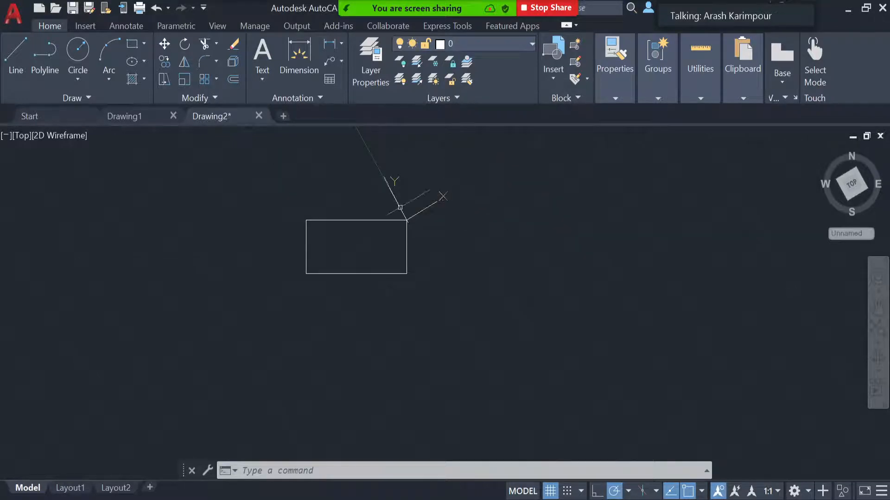
scroll(242, 314, down, 2)
scroll(452, 171, up, 4)
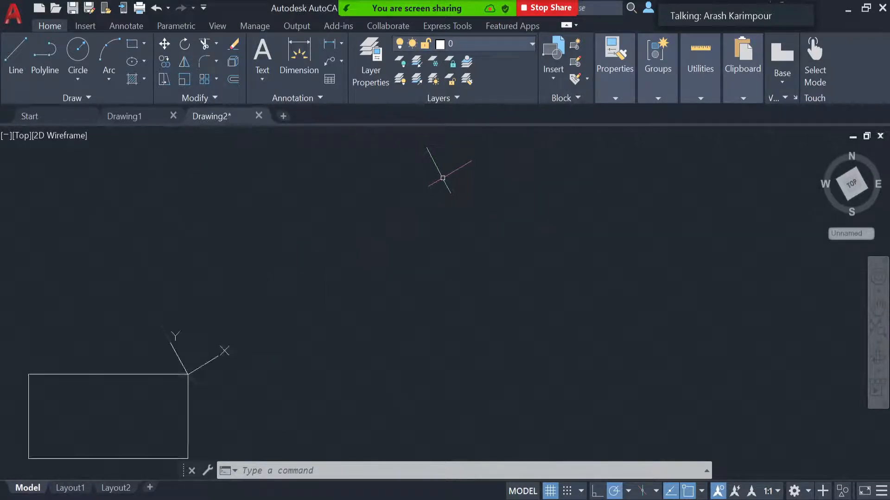
click(131, 43)
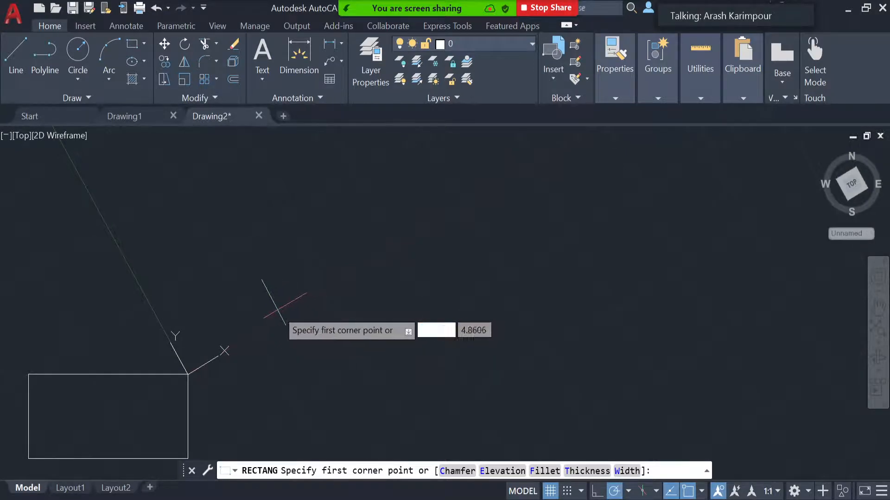
click(277, 310)
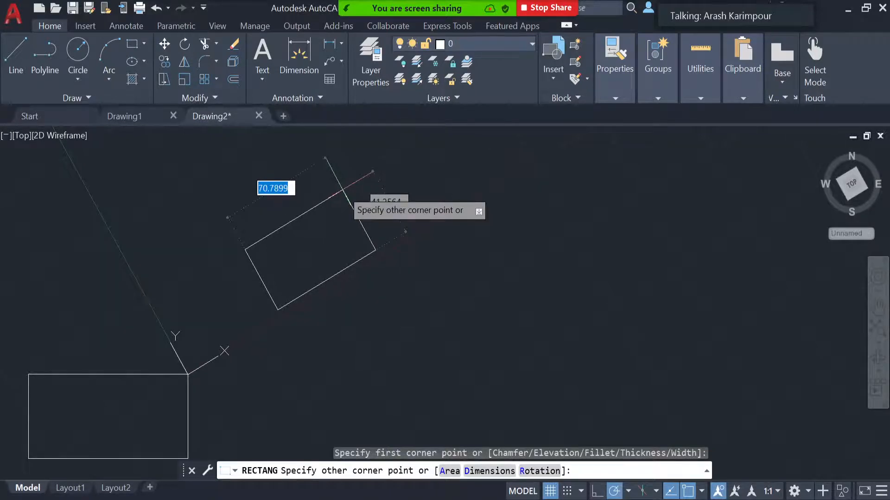
click(343, 190)
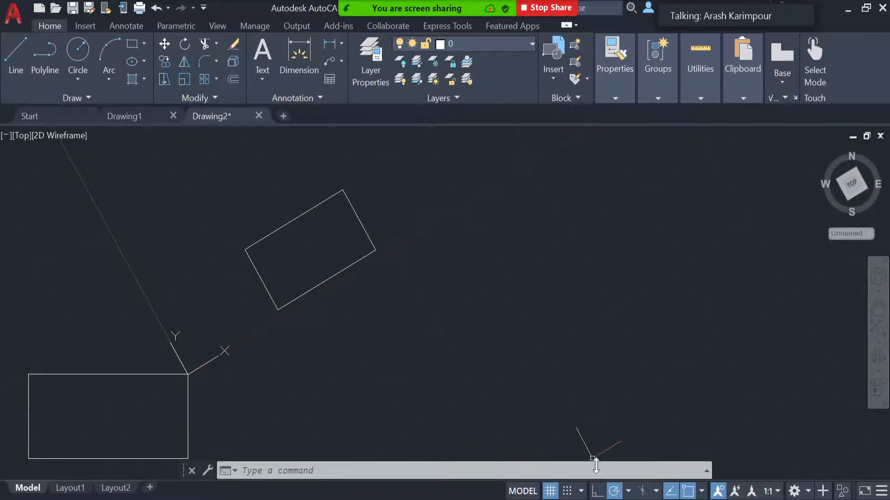
- Turn on Ortho mode and draw four connected perpendicular line segments along the rotated axes, right of the tilted rectangle
click(598, 492)
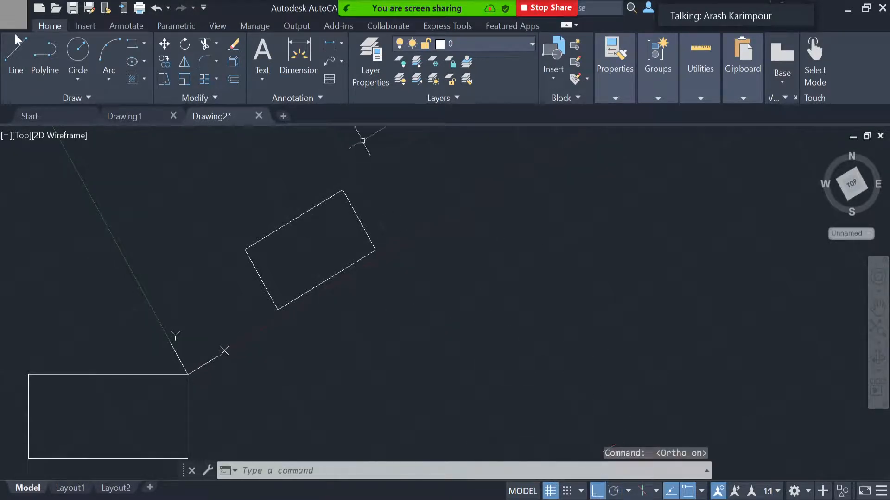
click(16, 58)
click(504, 395)
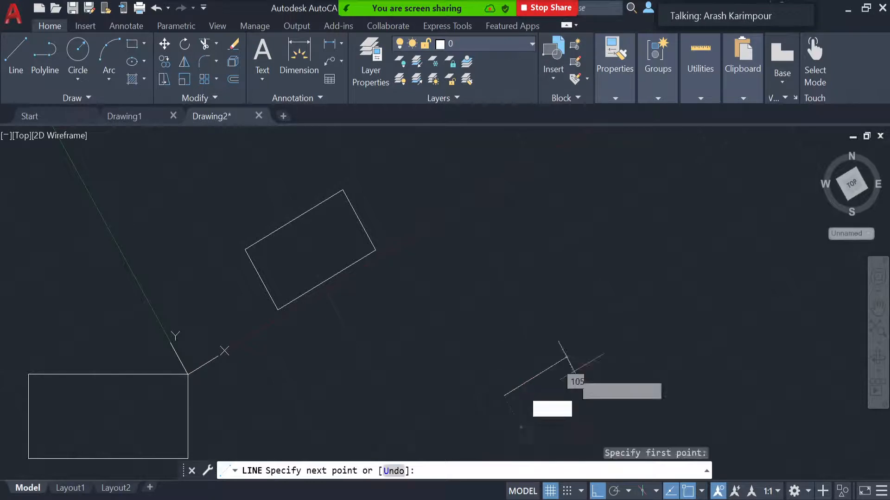
click(595, 341)
click(538, 235)
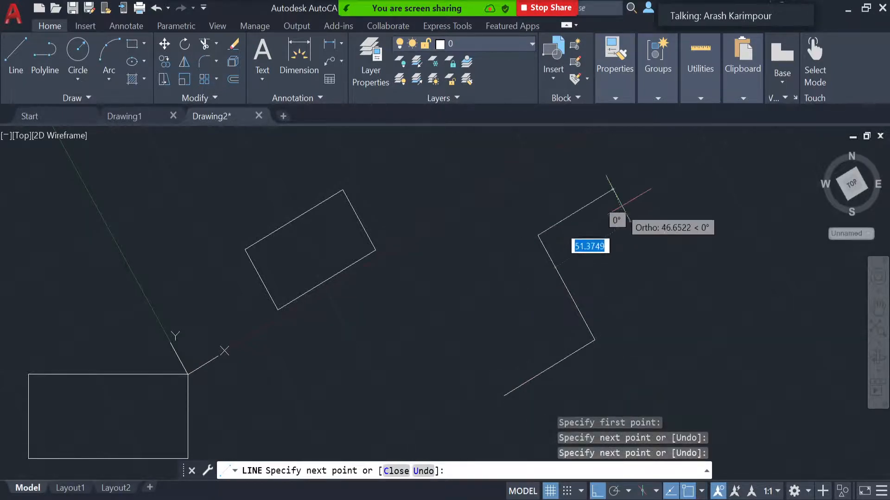
click(620, 202)
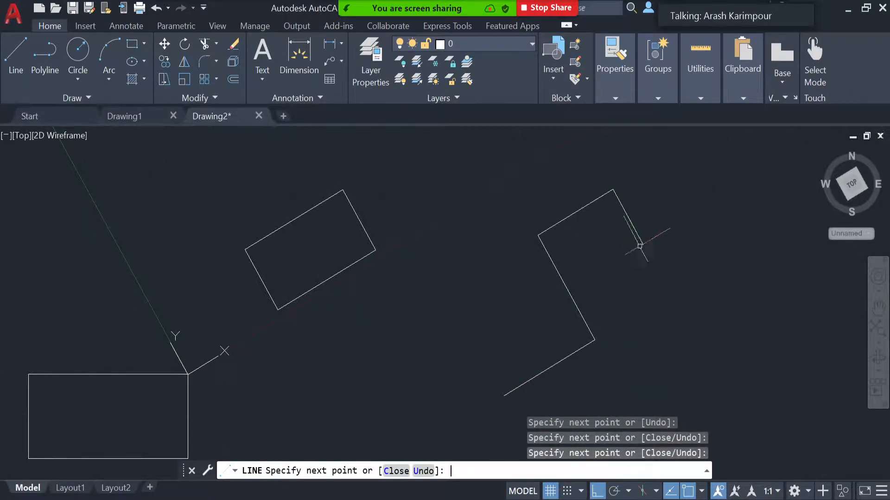
click(640, 246)
key(Return)
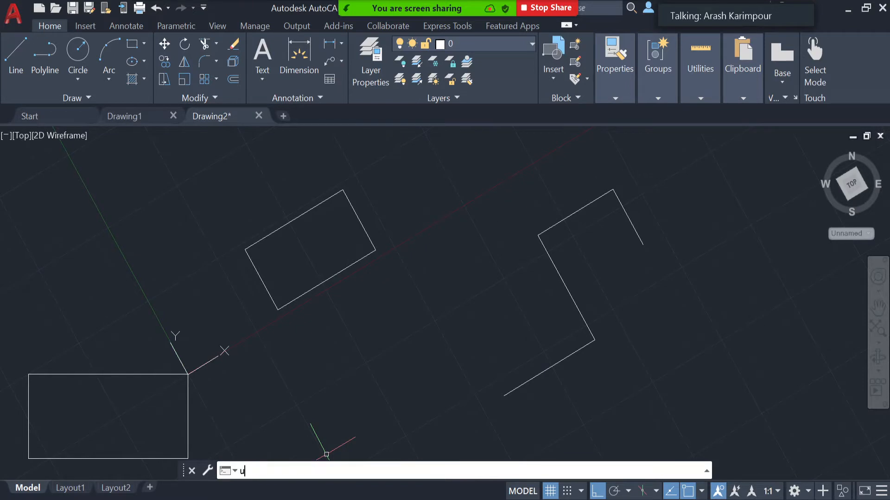
- Restore the UCS to World
key(Return)
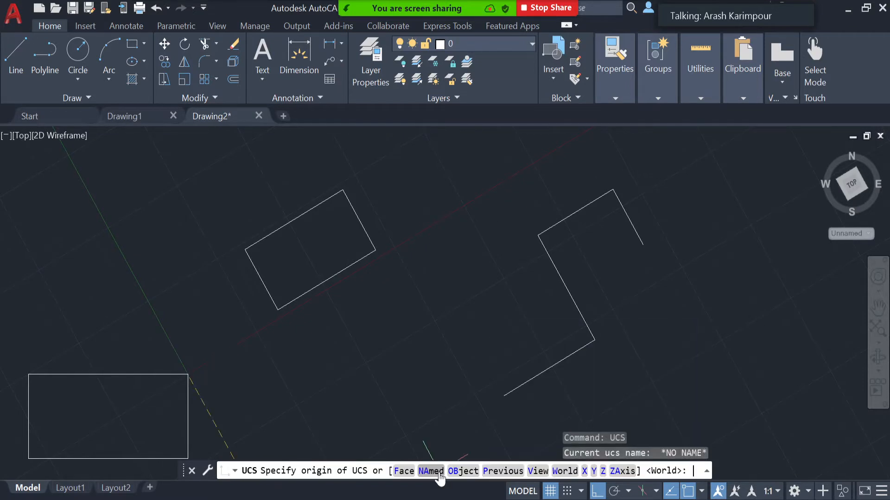
click(566, 471)
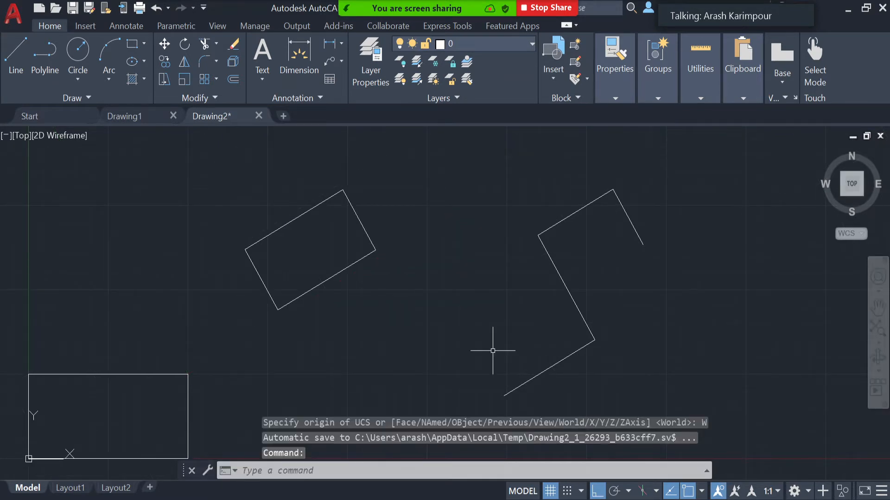